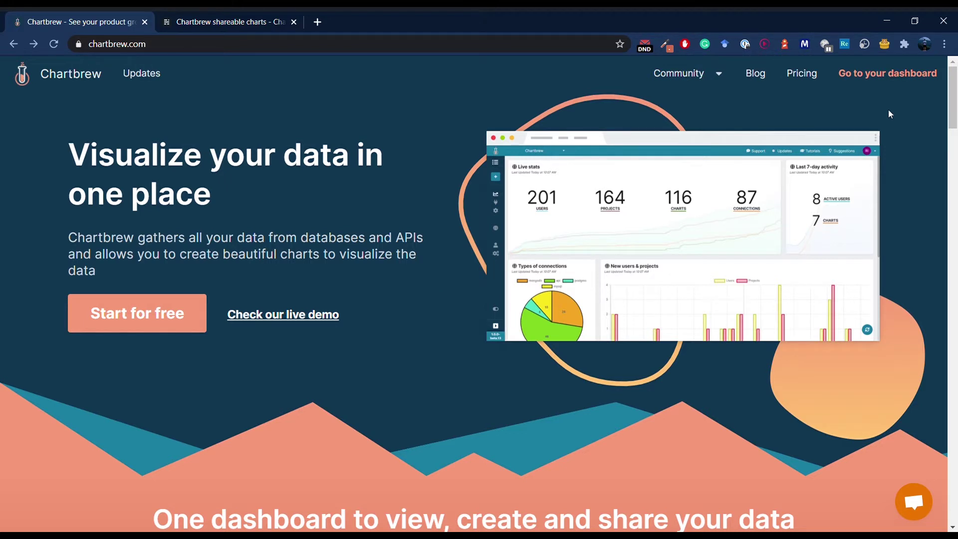
Step: From the dashboard, create a new Chartbrew project named Humminz
left_click(885, 76)
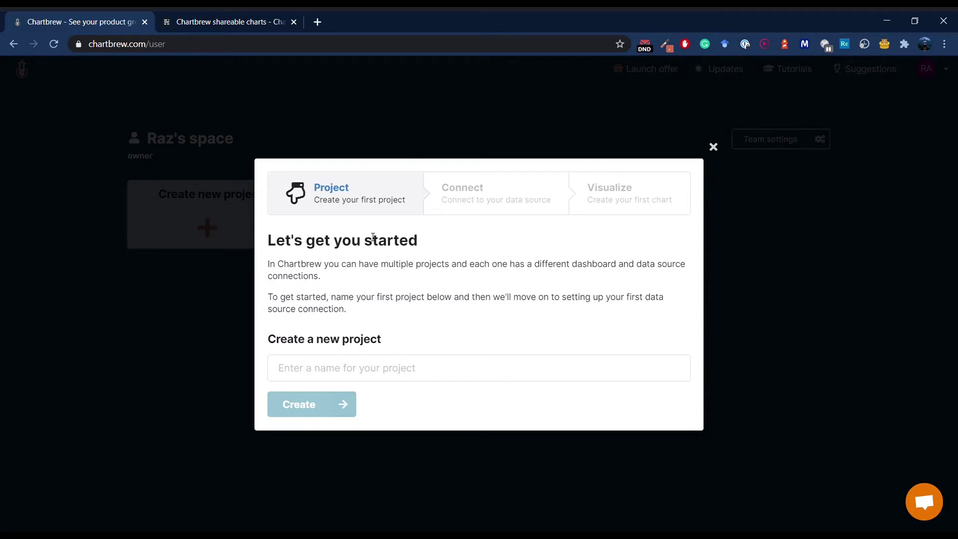
left_click(319, 374)
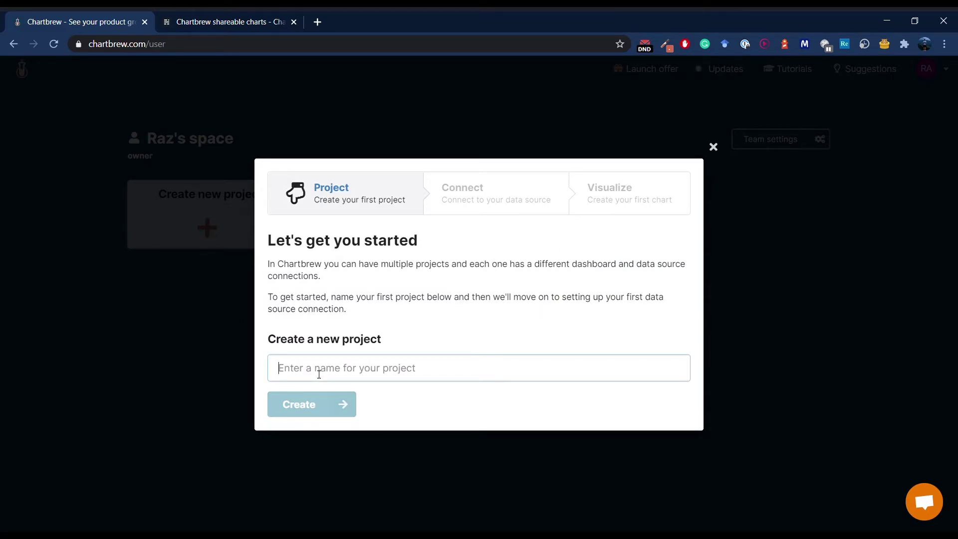
type("Humminz")
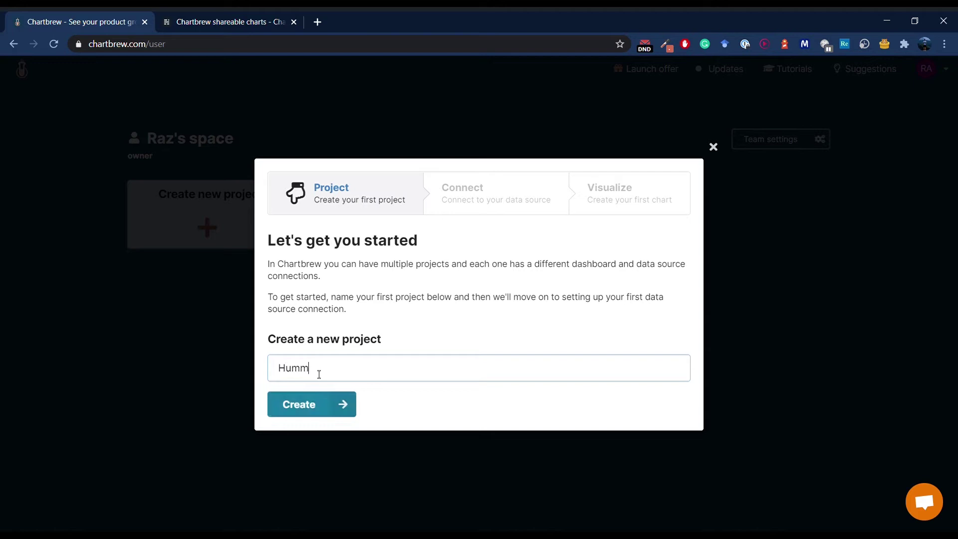
left_click(322, 402)
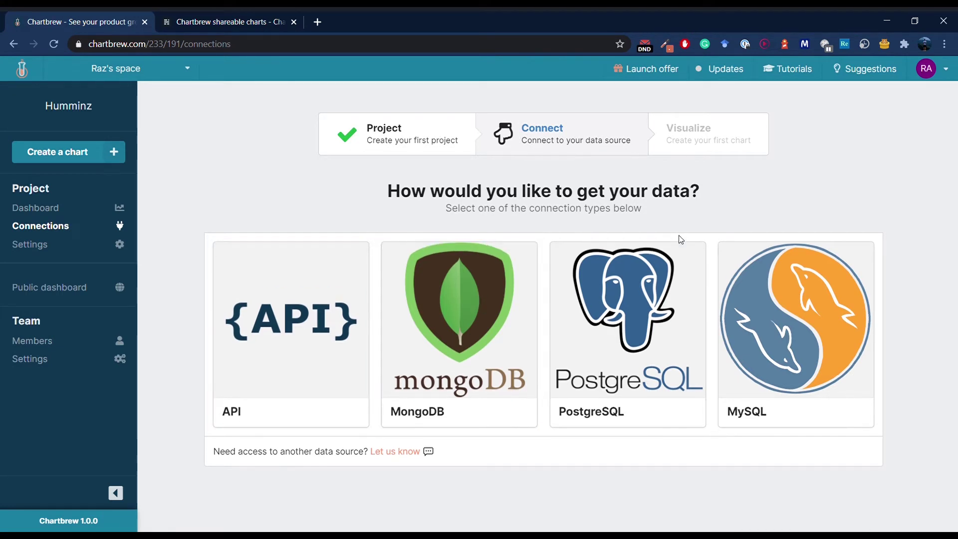
Step: Add a MongoDB connection named HumminzMongo using the pasted connection string
left_click(443, 377)
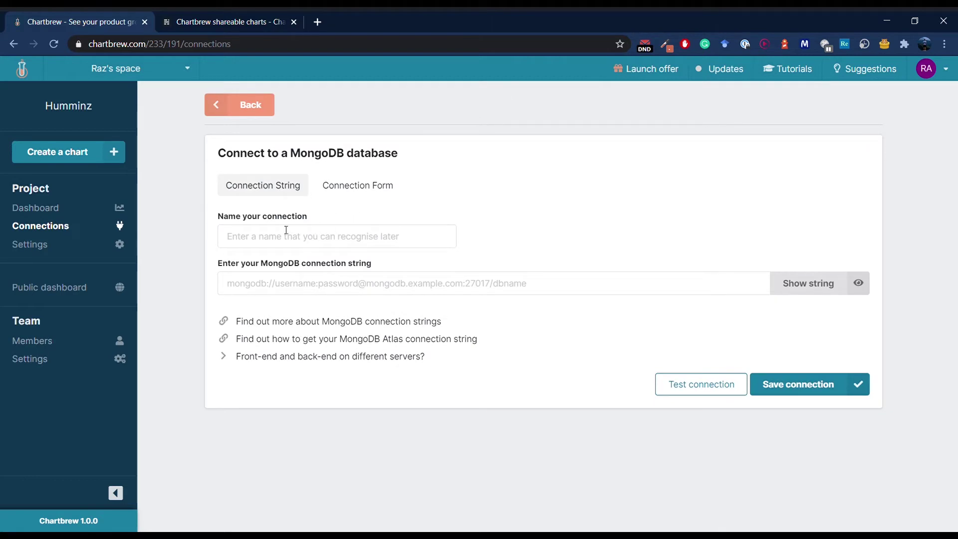
left_click(260, 239)
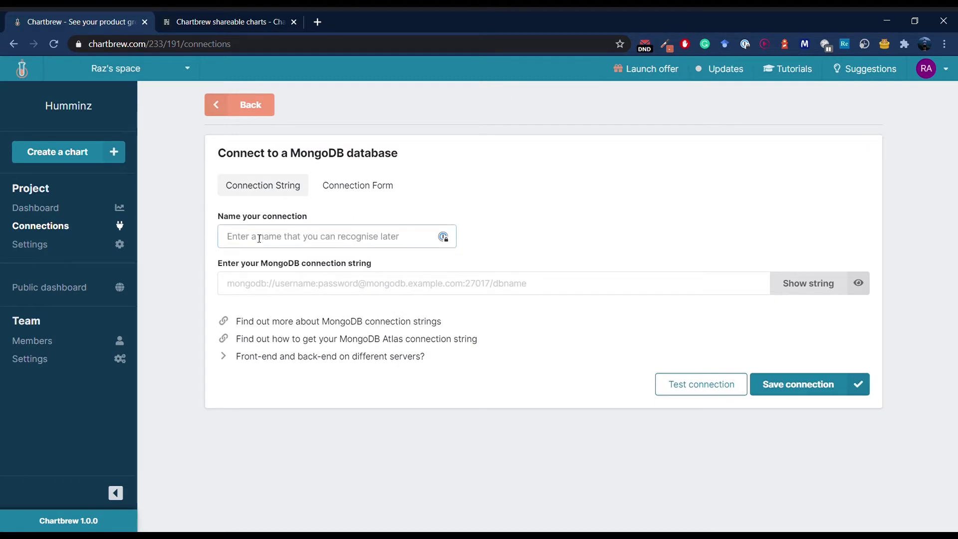
type("Humminz")
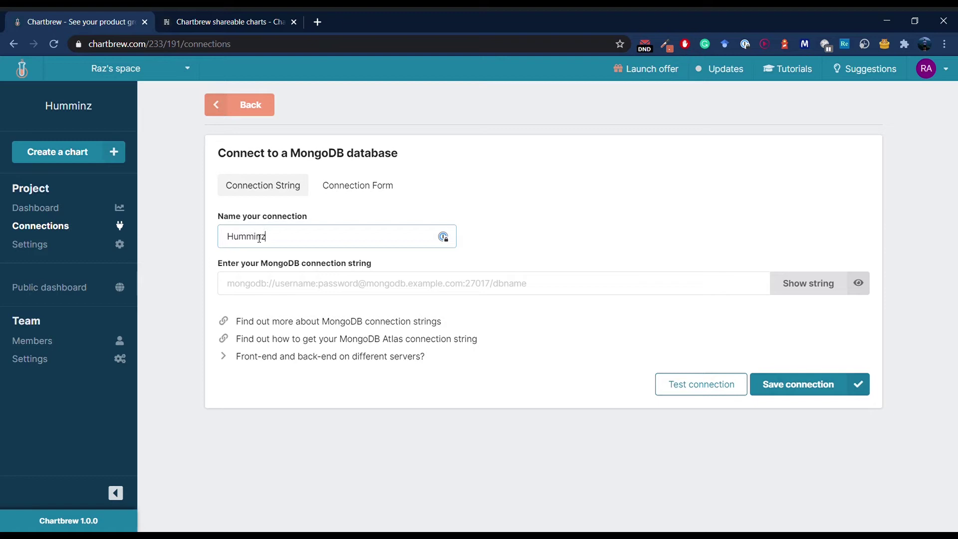
type("Mongo")
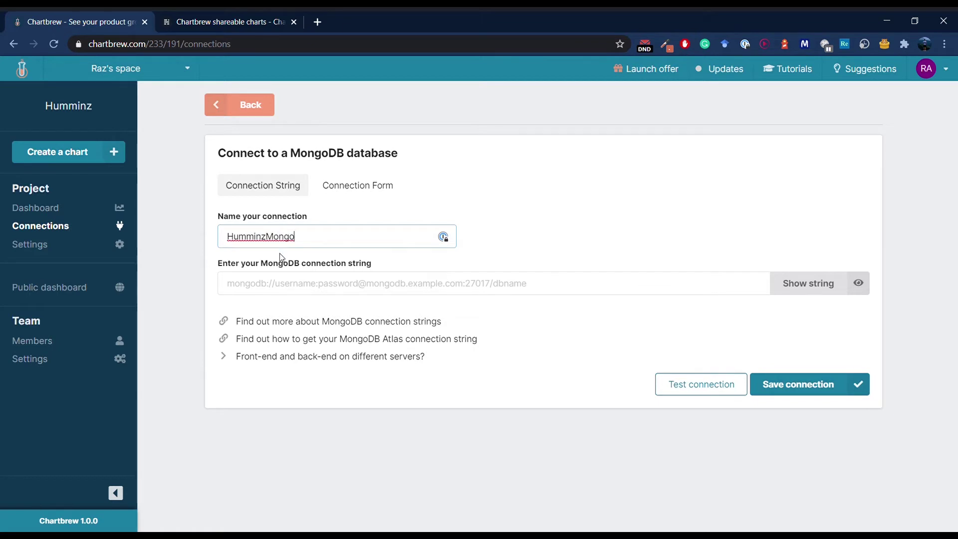
left_click(296, 284)
key("ctrl+v")
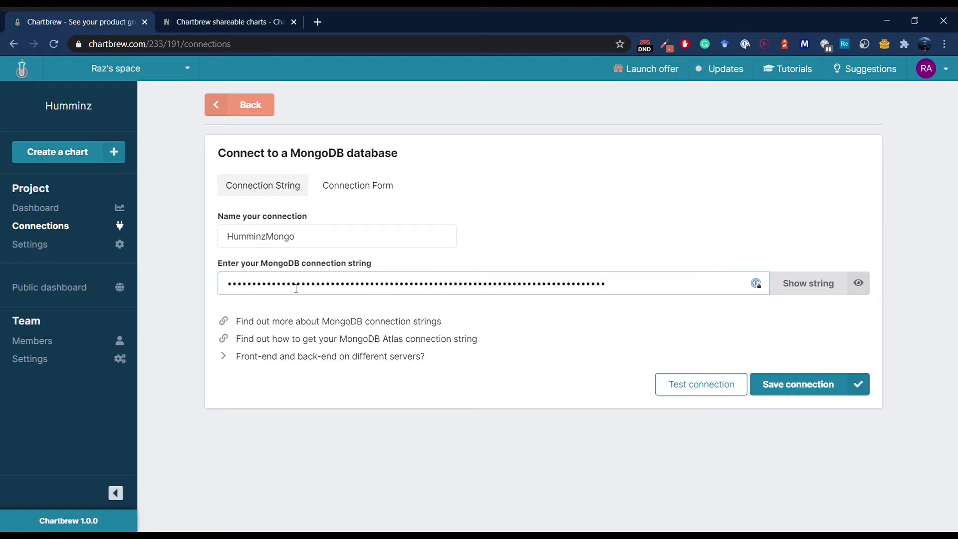
Step: Test the HumminzMongo connection, review the listed collections, and save it
left_click(682, 384)
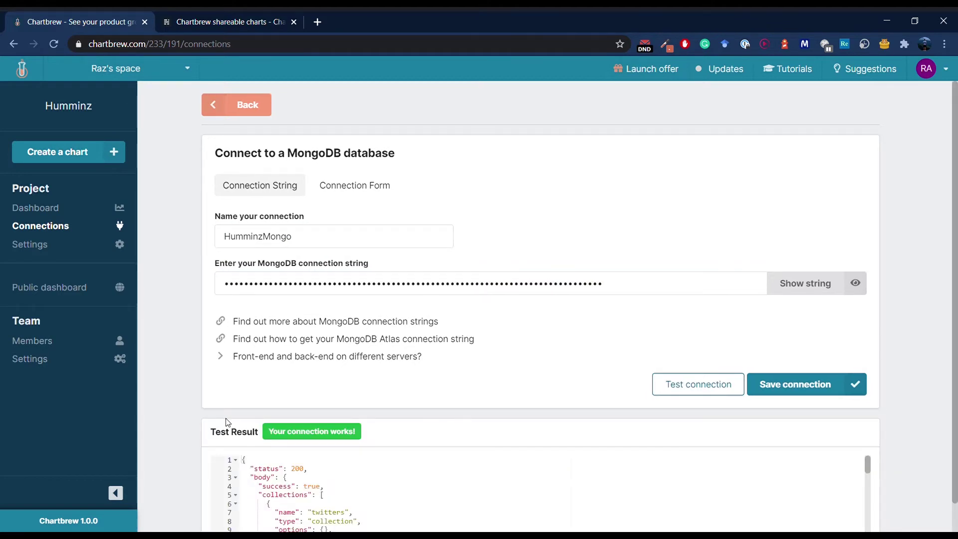
scroll(178, 431, "down", 1)
scroll(295, 451, "down", 1)
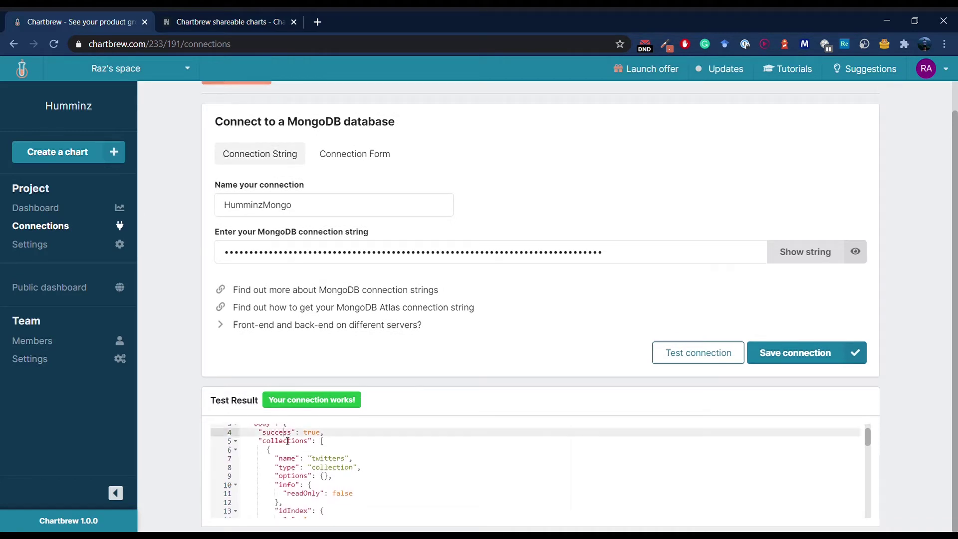
double_click(300, 448)
left_click(319, 460)
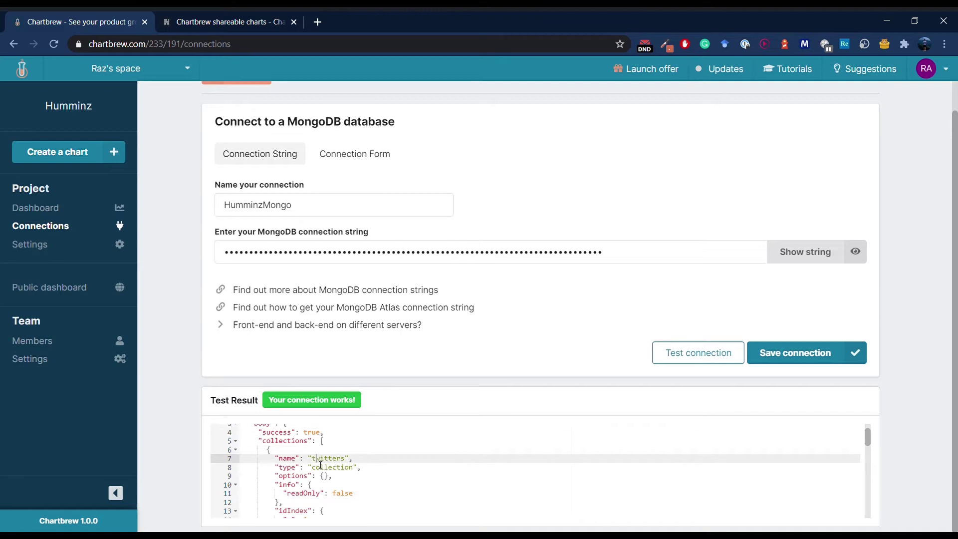
left_click(778, 363)
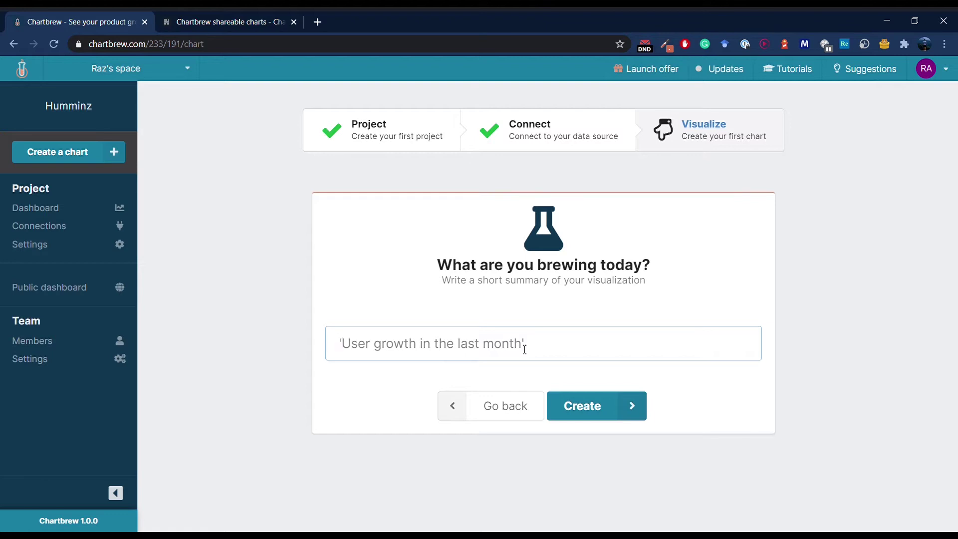
Step: Create the 'High-scoring users' chart and add its first dataset named Users
type("High")
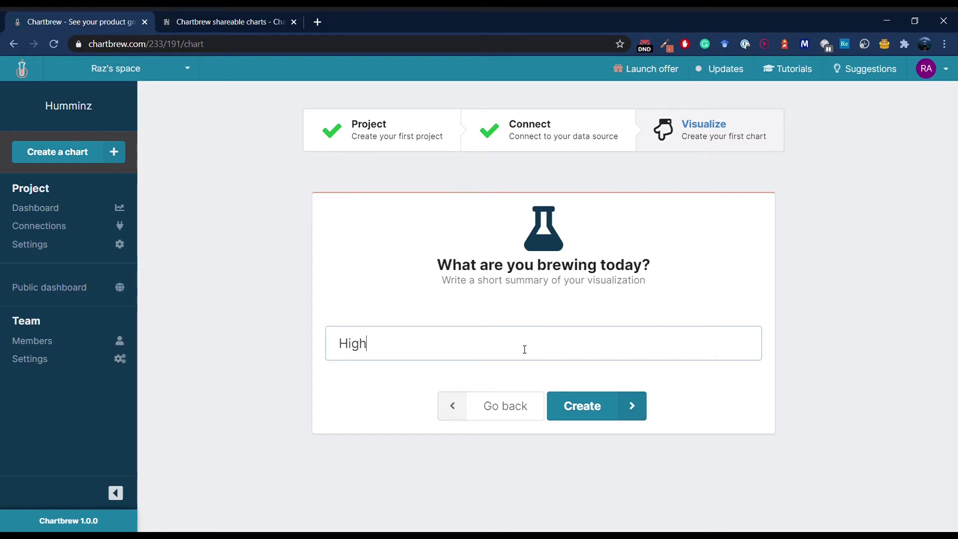
type("-scoring users")
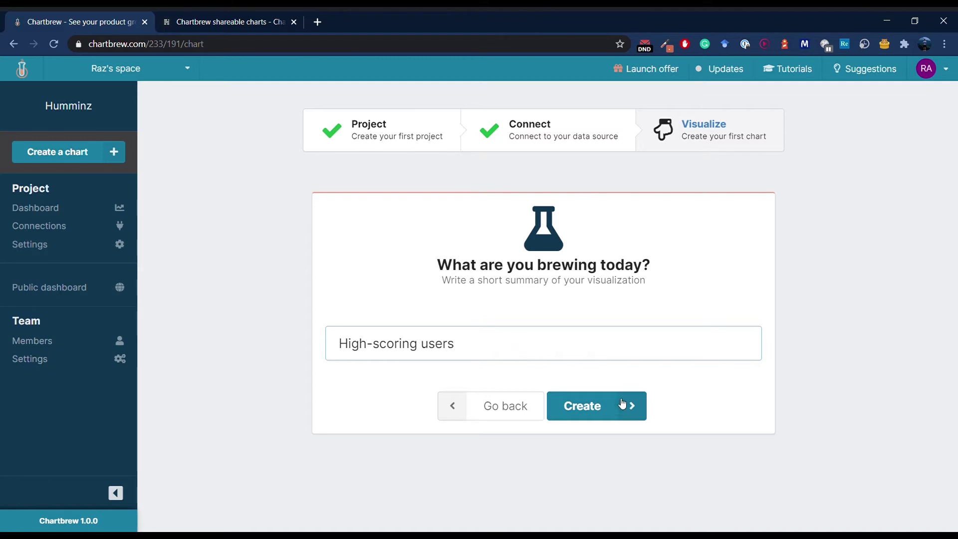
left_click(624, 407)
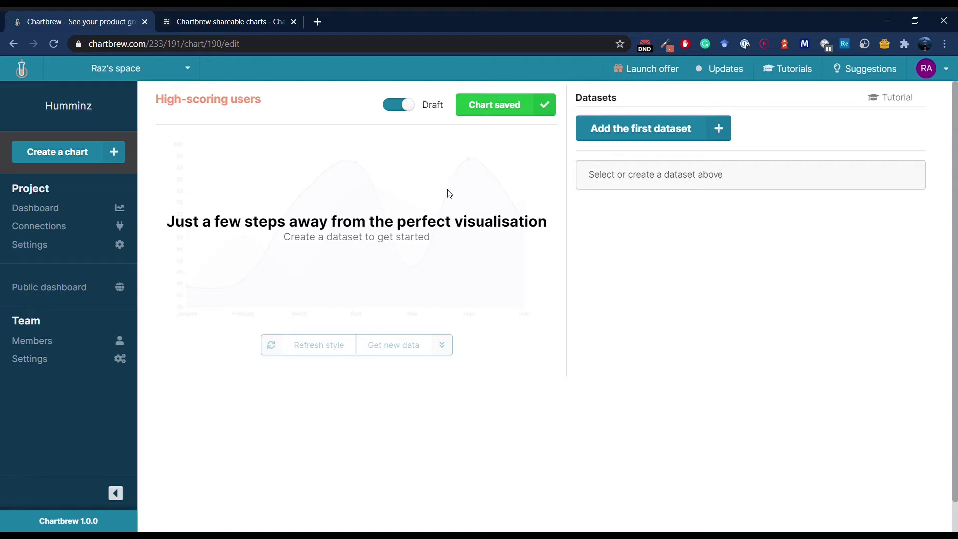
left_click(617, 131)
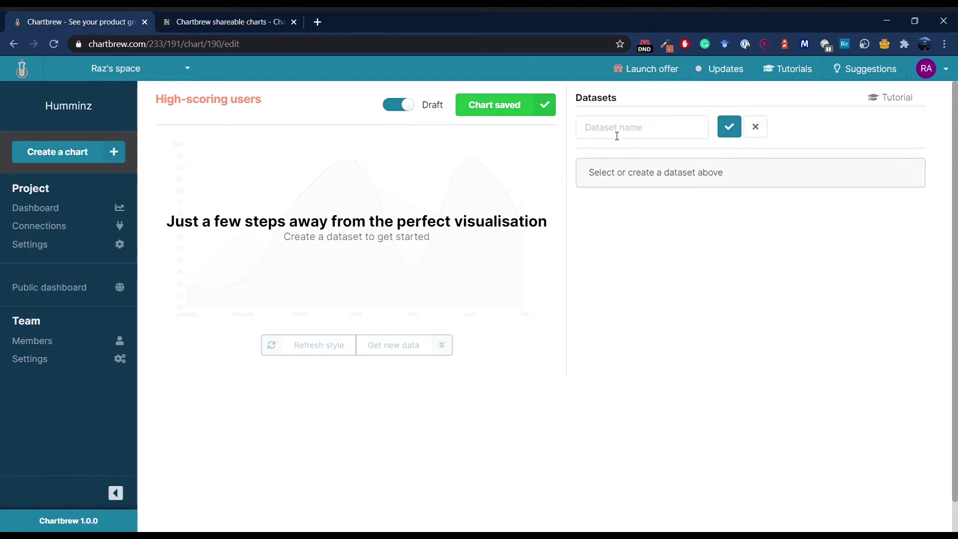
type("Users")
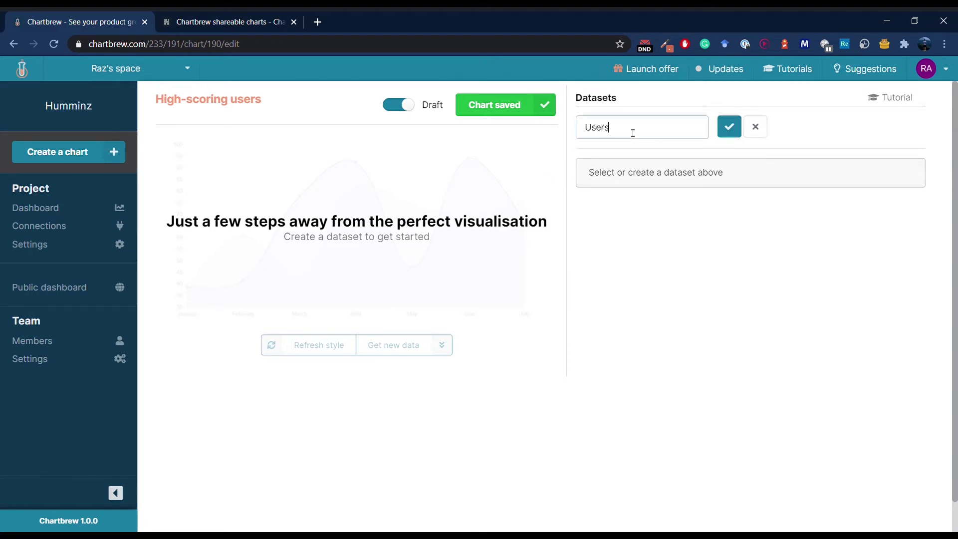
key("Return")
Step: Point the Users dataset at HumminzMongo and bring up its query setup
left_click(663, 232)
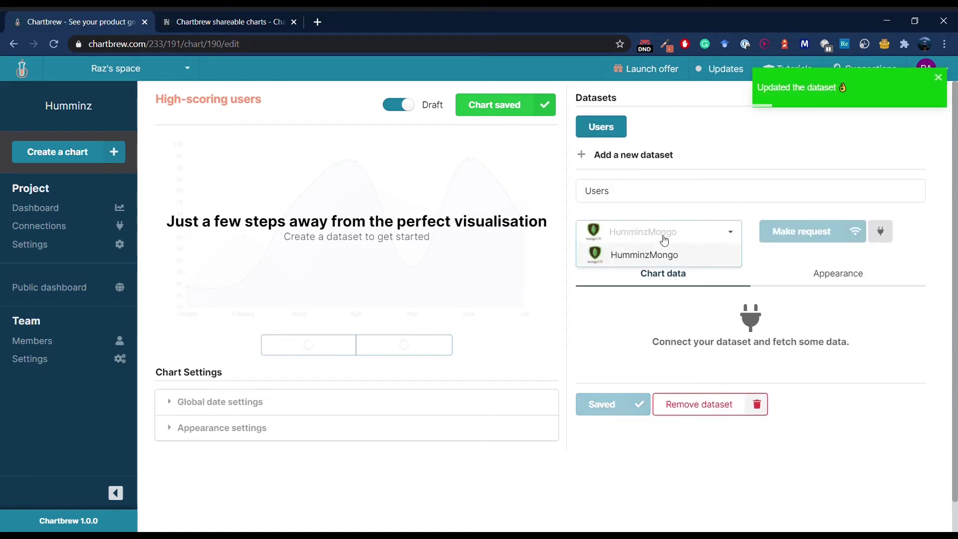
left_click(644, 256)
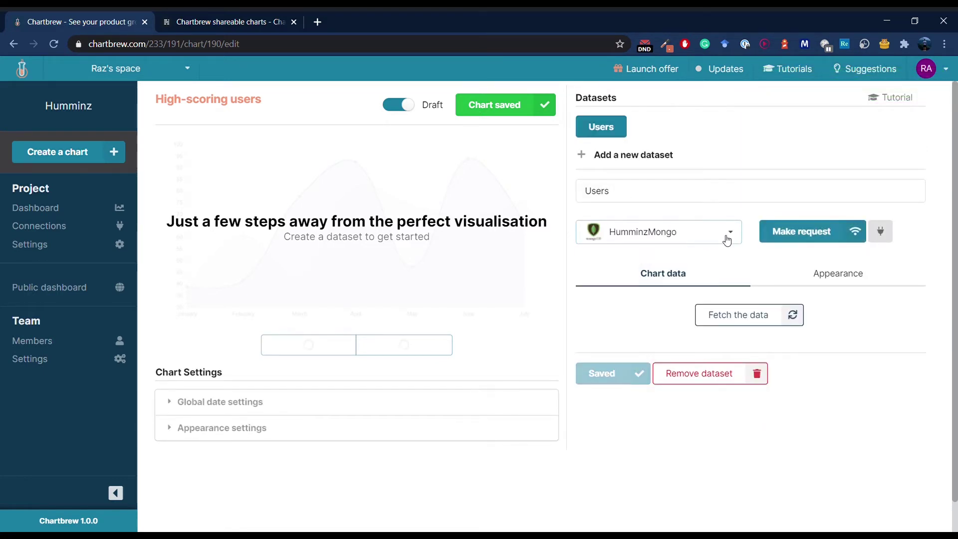
left_click(797, 239)
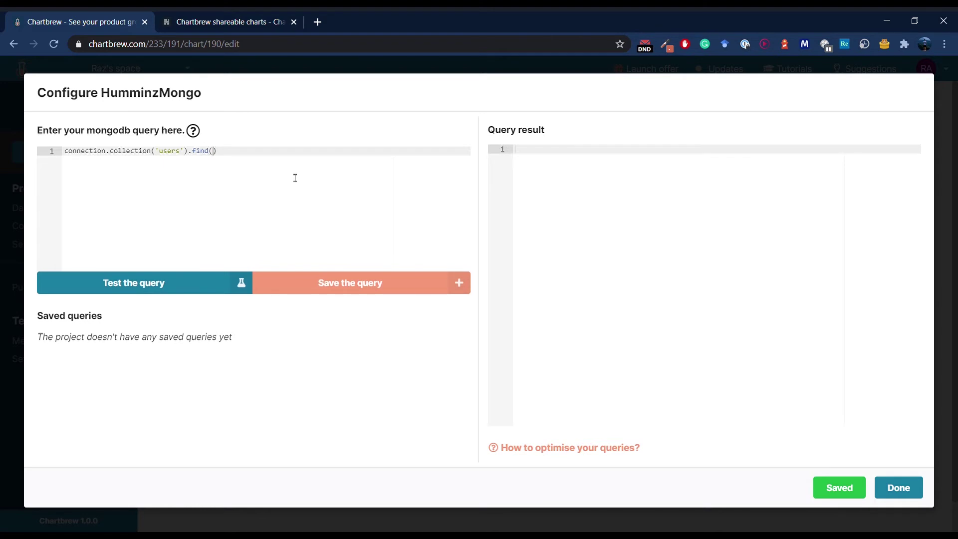
Step: Edit the users query to filter score above 50 and run it to preview matches
type("{")
key("Return")
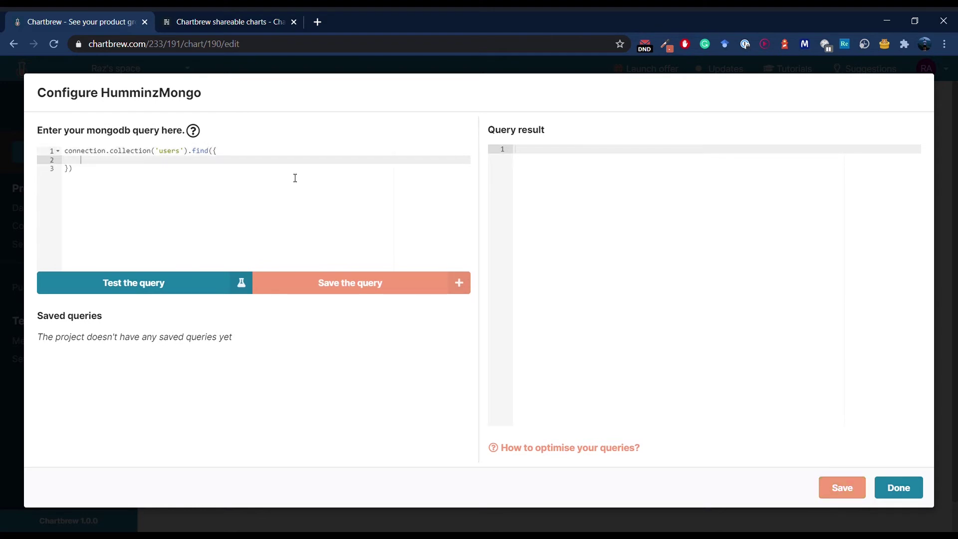
type("score: { $gt: 50")
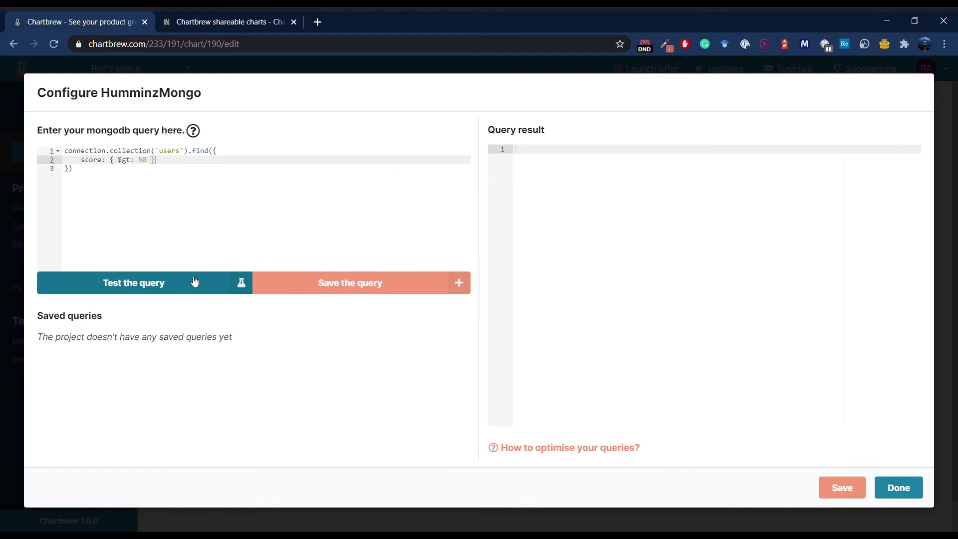
left_click(239, 281)
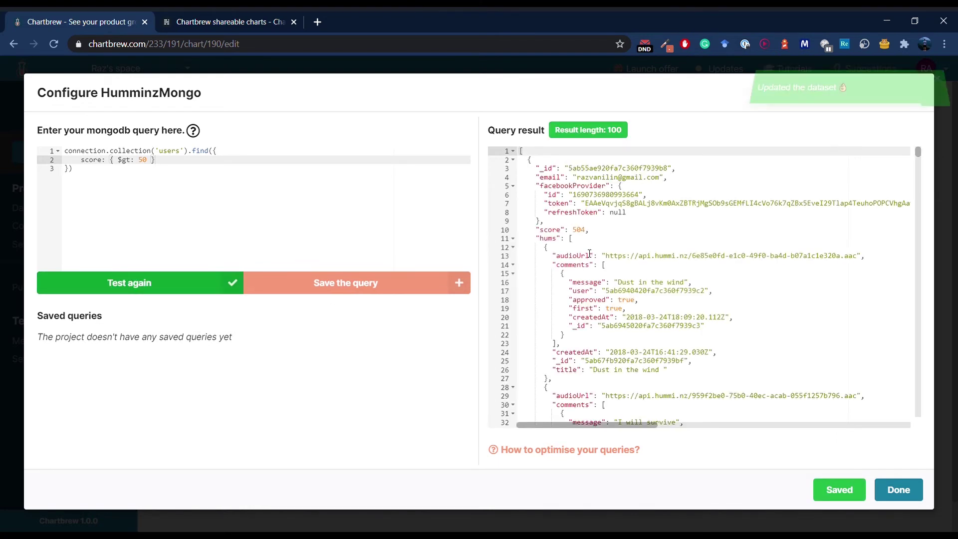
scroll(590, 265, "down", 2)
scroll(591, 266, "up", 1)
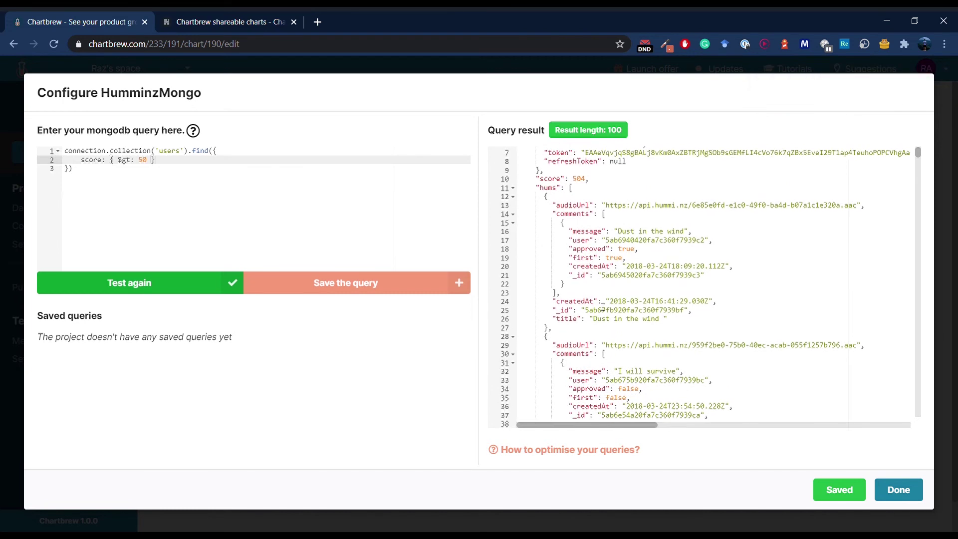
Step: Save the query as 'High-scoring users' and return to the chart editor
left_click(420, 293)
left_click(355, 157)
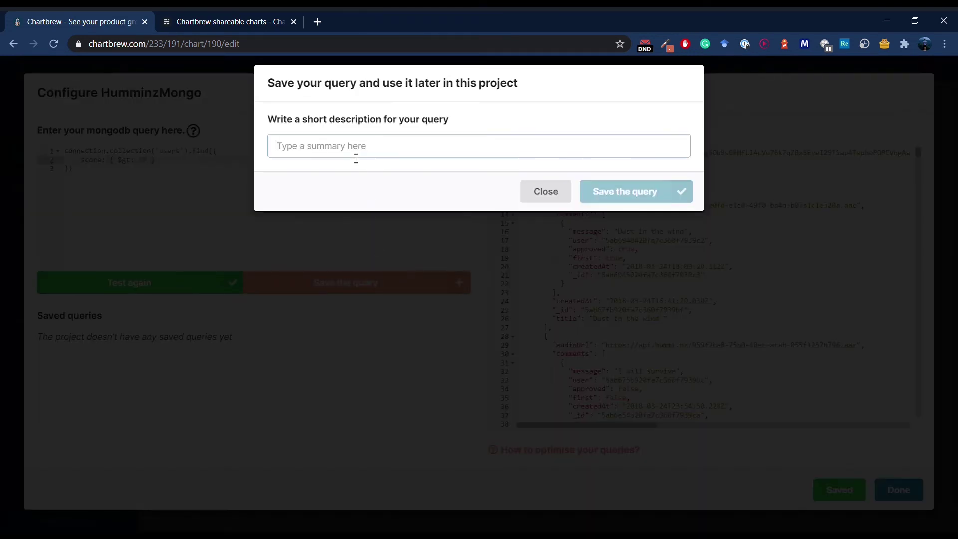
type("High-scoring")
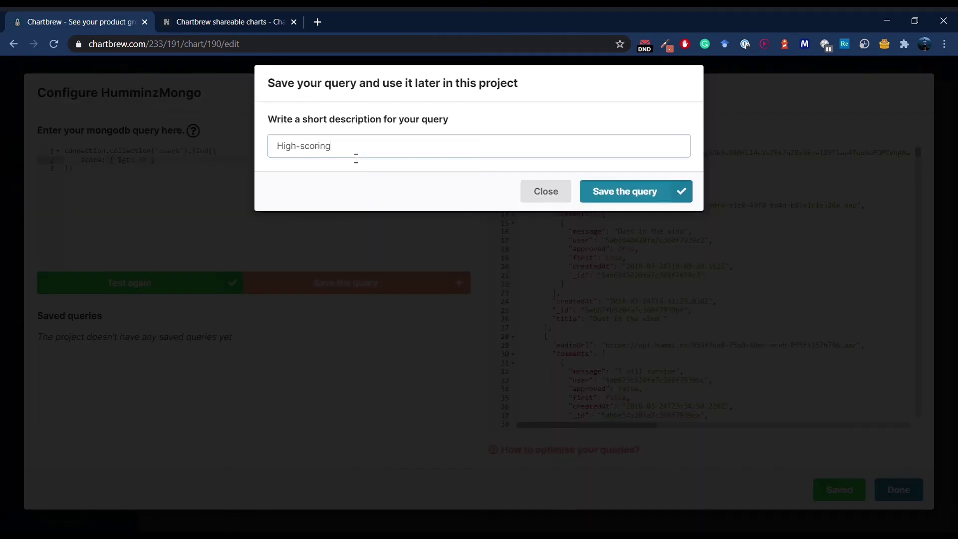
type(" users")
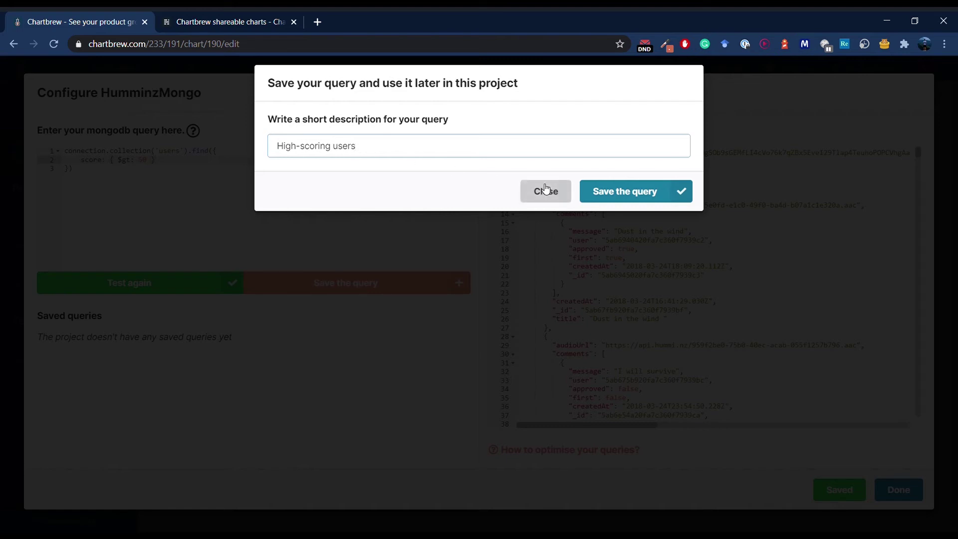
left_click(615, 196)
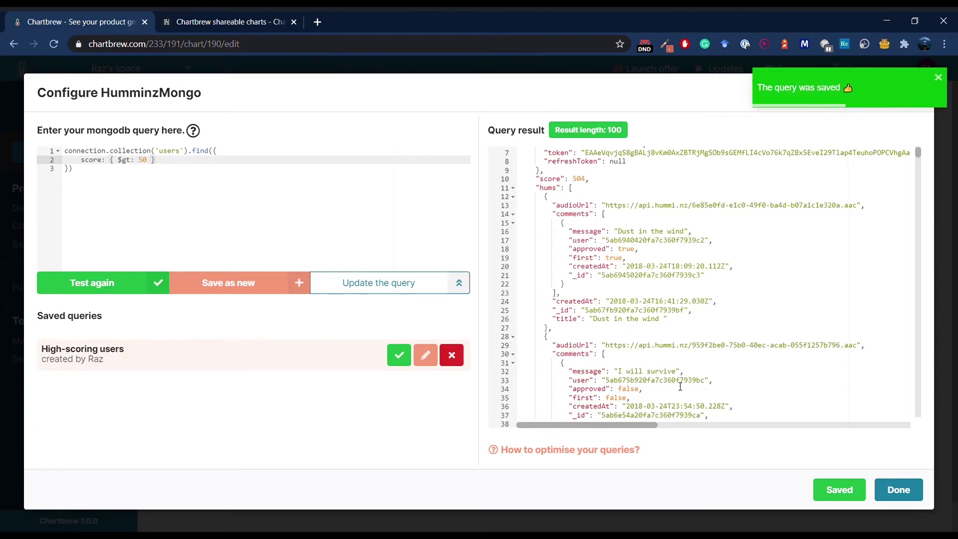
left_click(905, 491)
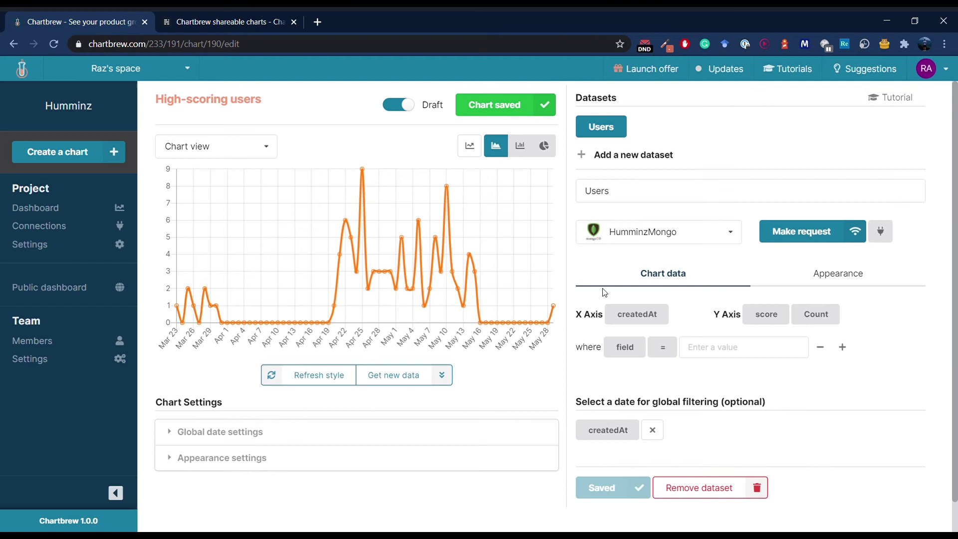
Step: Set the Users dataset colour to dark green
left_click(835, 278)
left_click(652, 331)
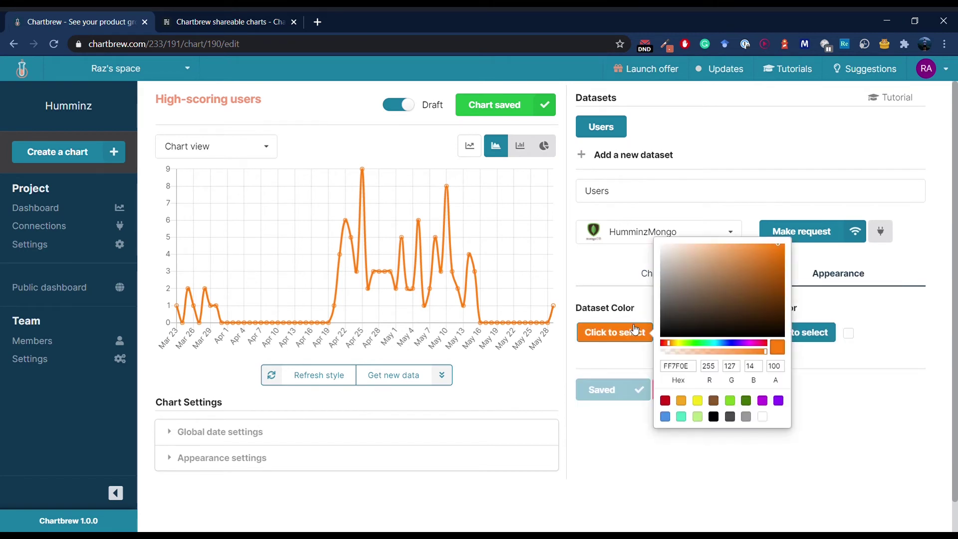
left_click(746, 400)
left_click(846, 398)
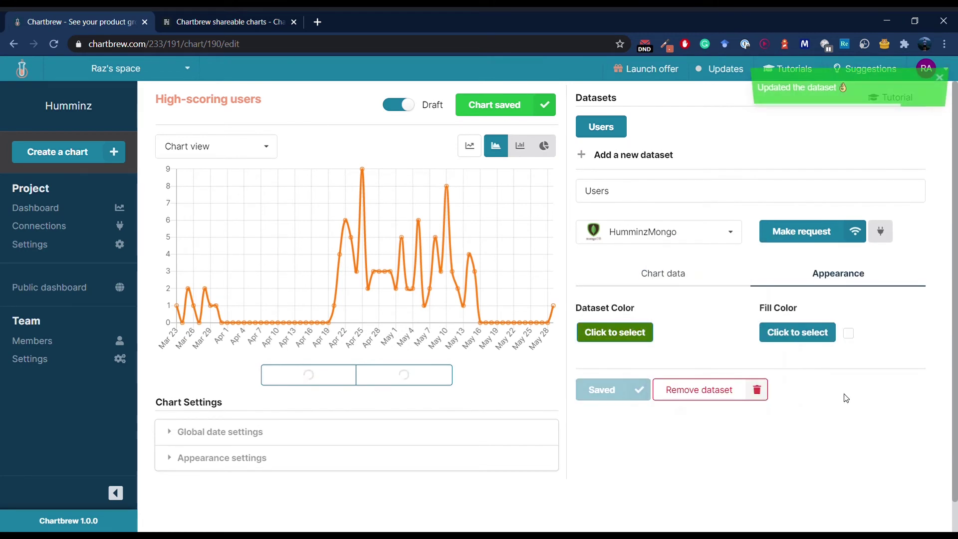
Step: Keep the line chart, enable Accumulate, and switch the chart to KPI view showing 100 users
left_click(520, 147)
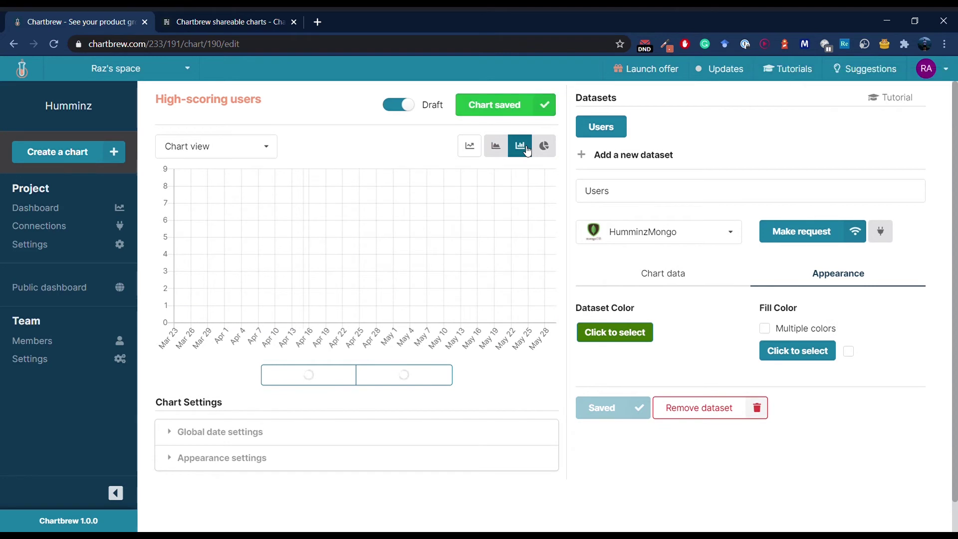
left_click(497, 148)
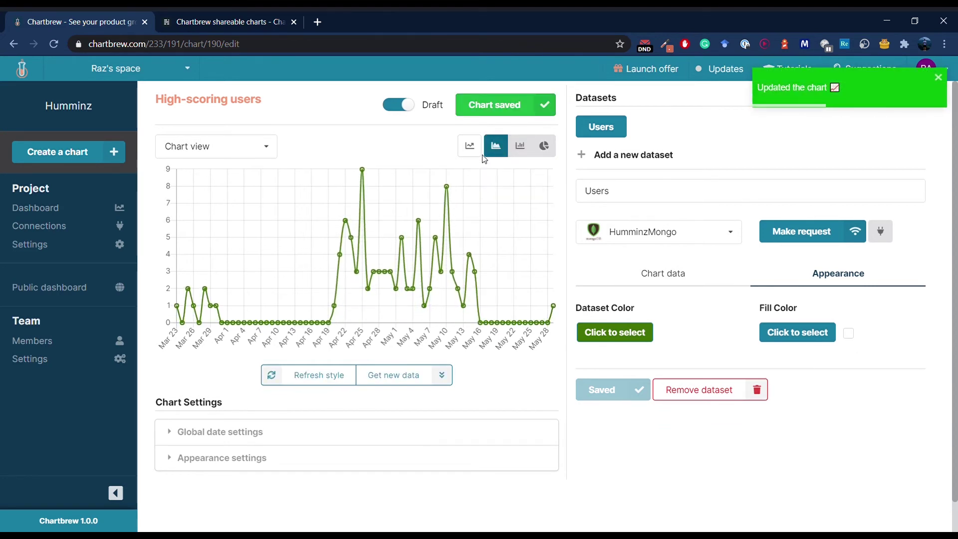
left_click(470, 147)
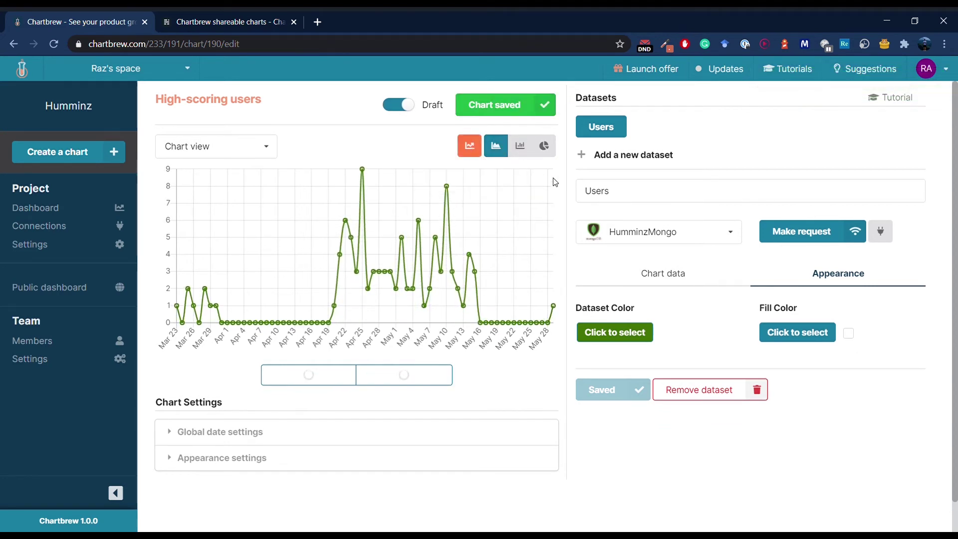
mouse_move(558, 173)
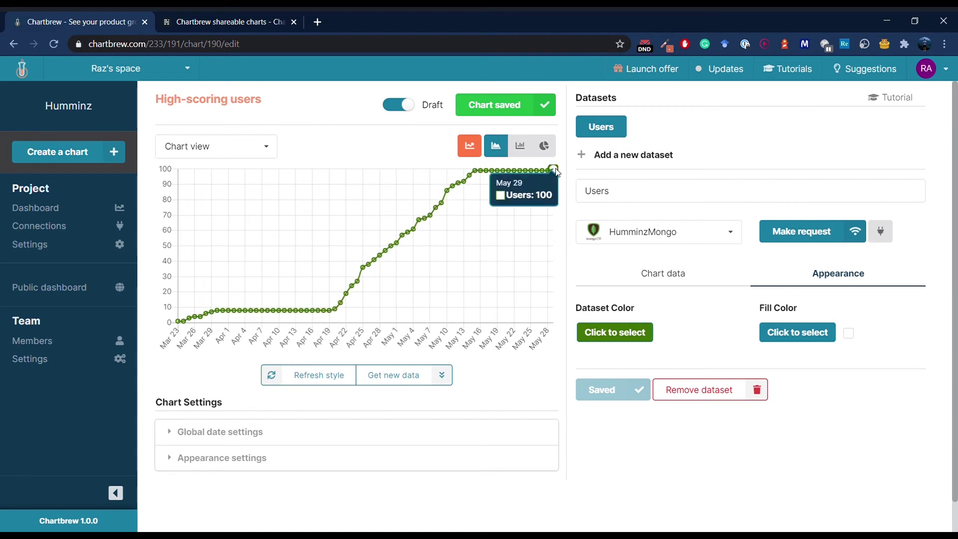
left_click(240, 156)
left_click(237, 195)
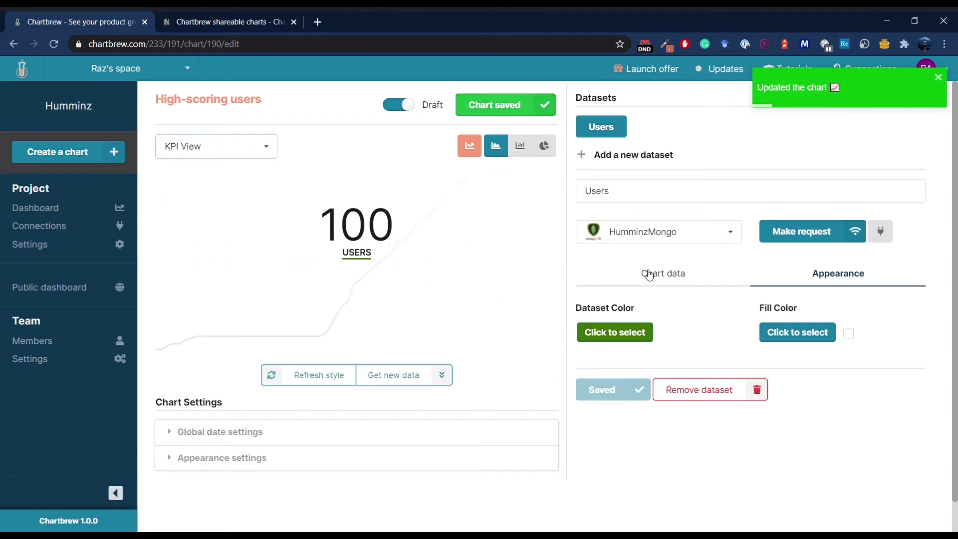
Step: Add a where filter of score ≤ 70 so the KPI reads 46, and turn off Draft
left_click(684, 276)
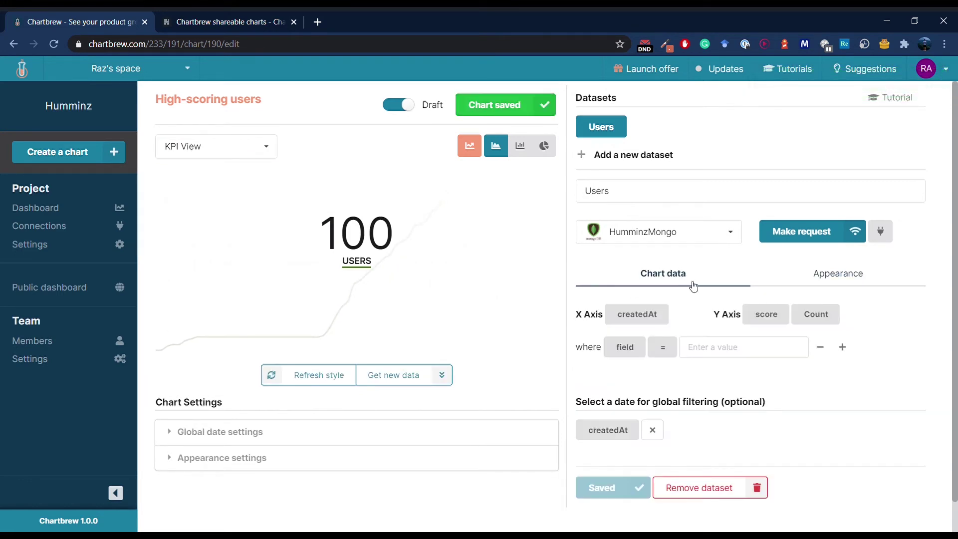
left_click(631, 353)
type("sc")
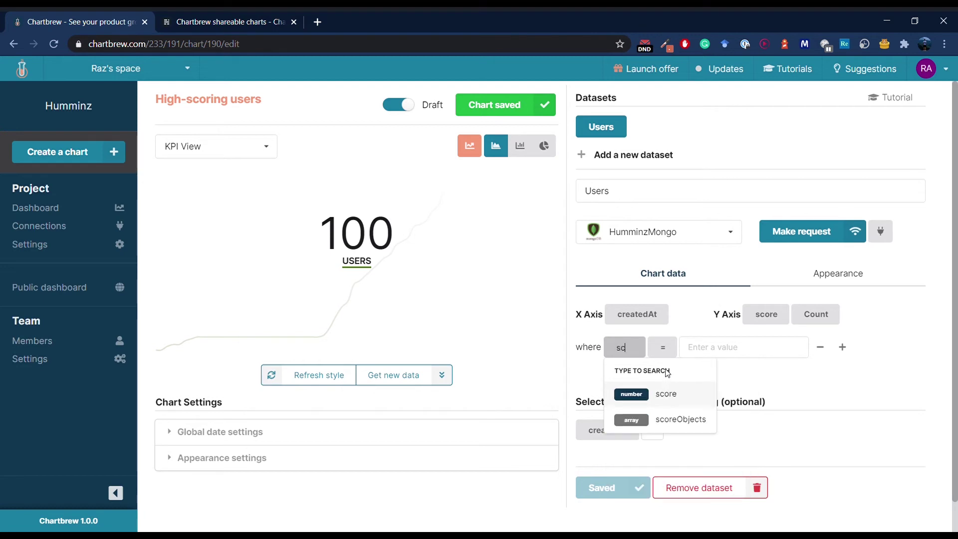
left_click(668, 394)
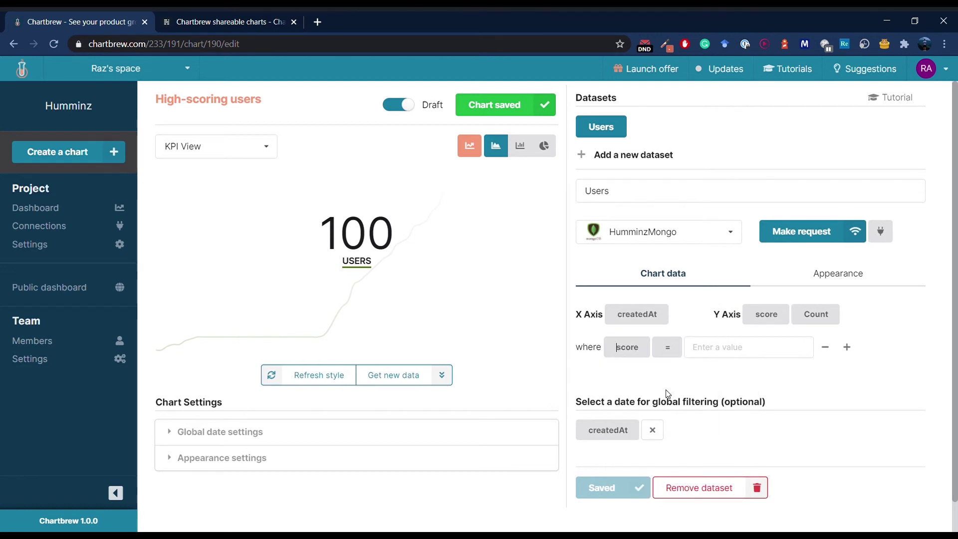
left_click(712, 356)
left_click(668, 348)
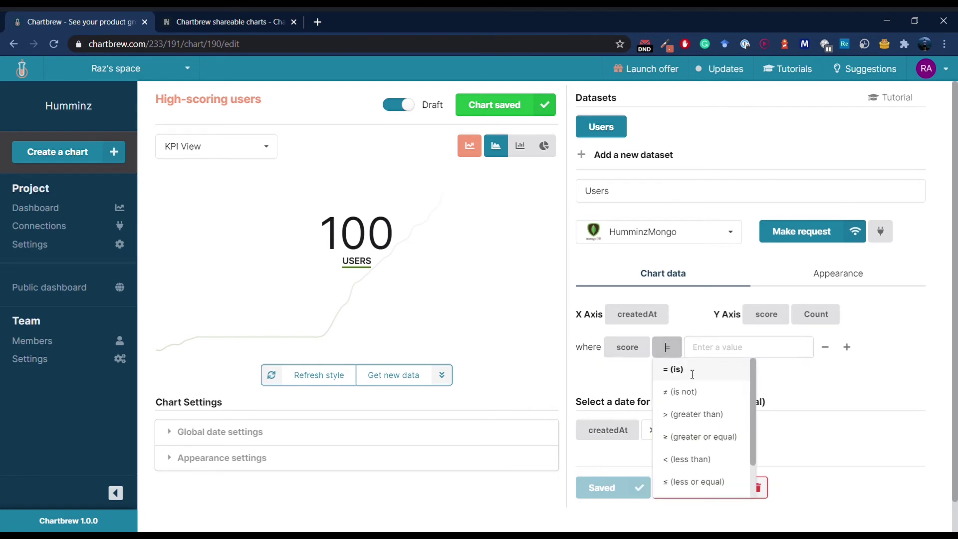
left_click(700, 480)
left_click(712, 355)
type("7")
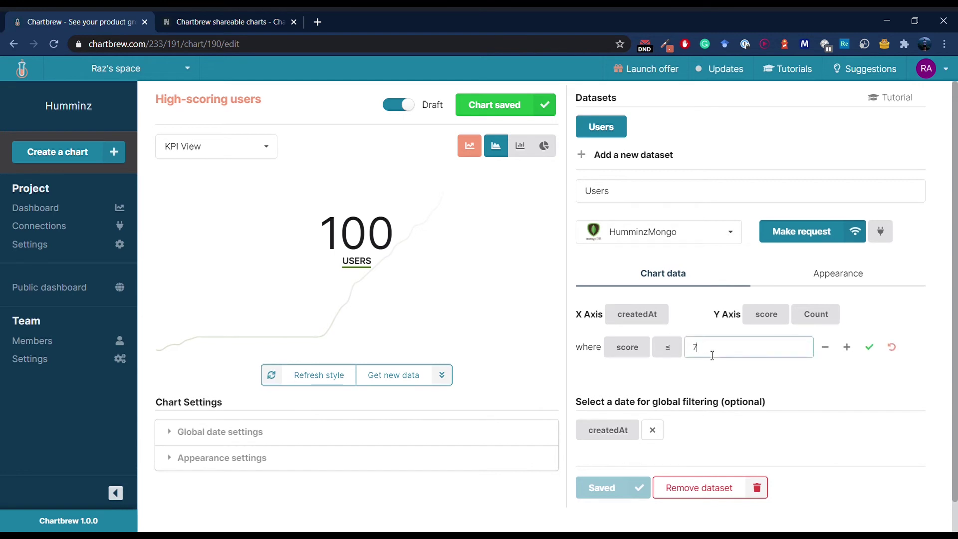
type("0")
left_click(869, 347)
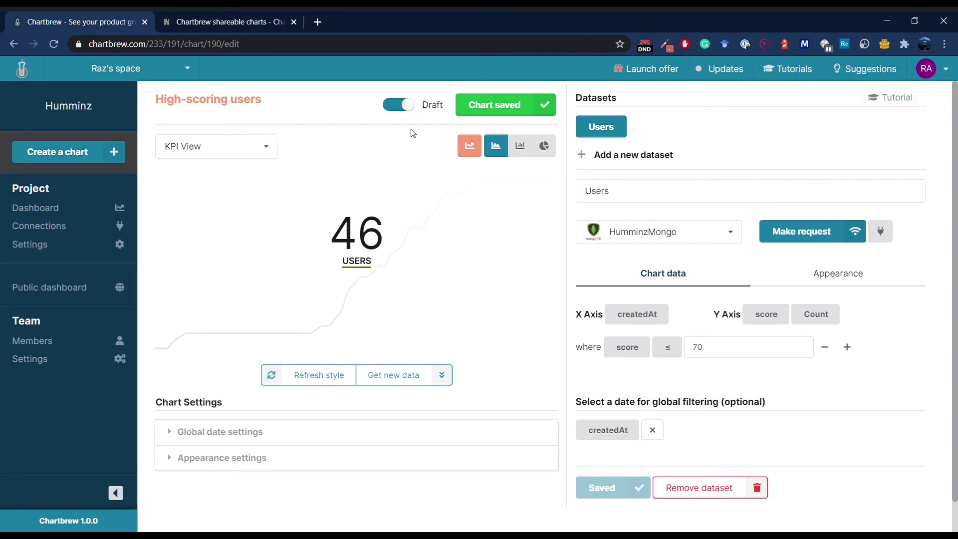
left_click(400, 105)
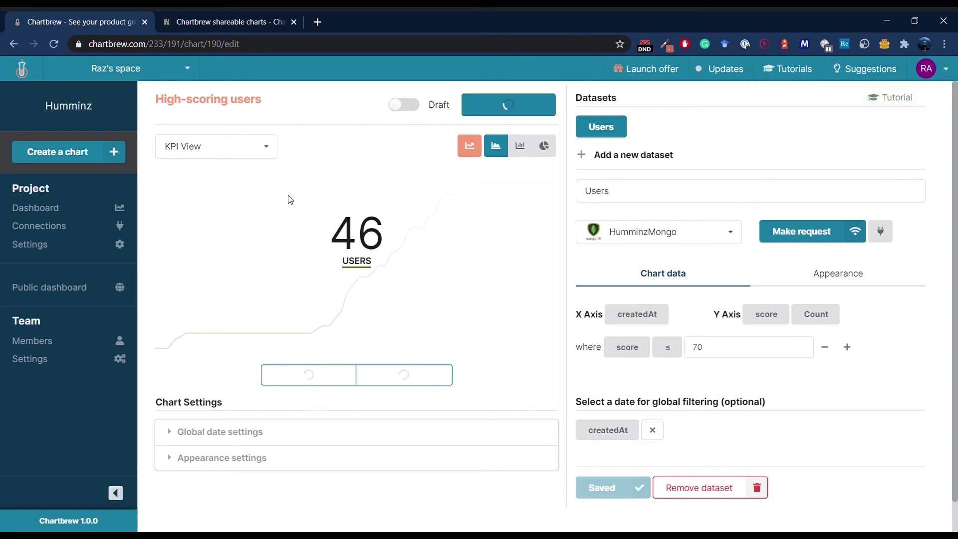
Step: From the dashboard, select the High-scoring users chart's iframe embed code, make the chart public, and go to Ghost
left_click(66, 209)
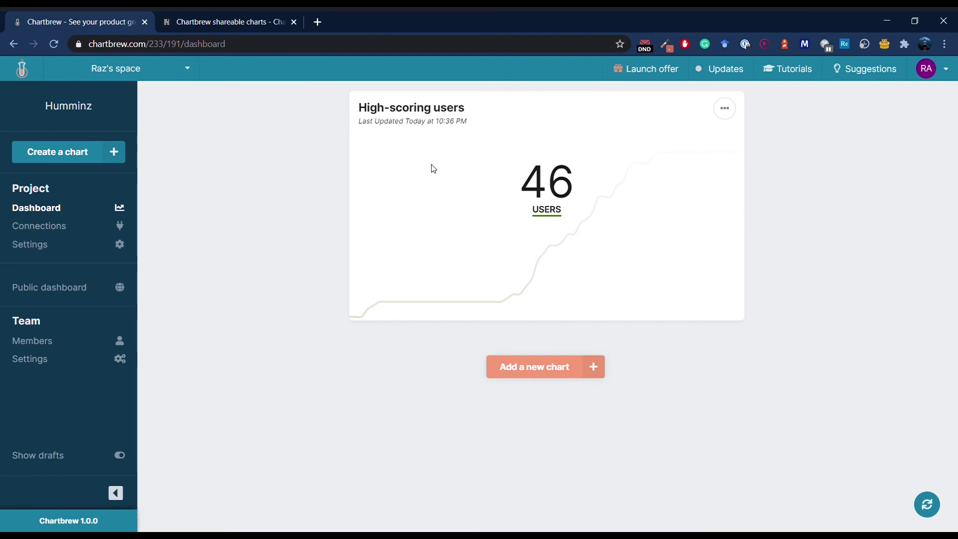
left_click(730, 118)
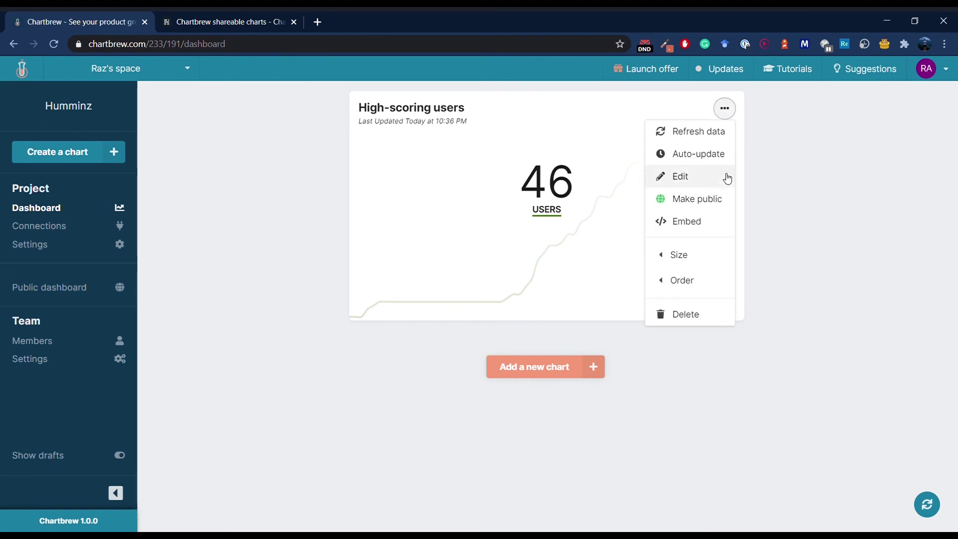
left_click(680, 222)
triple_click(516, 305)
key("ctrl+c")
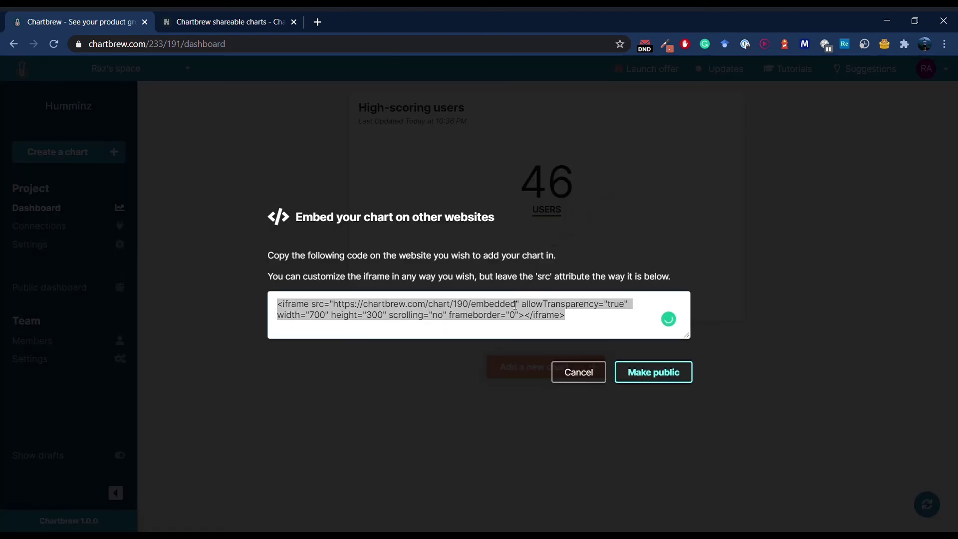
left_click(650, 373)
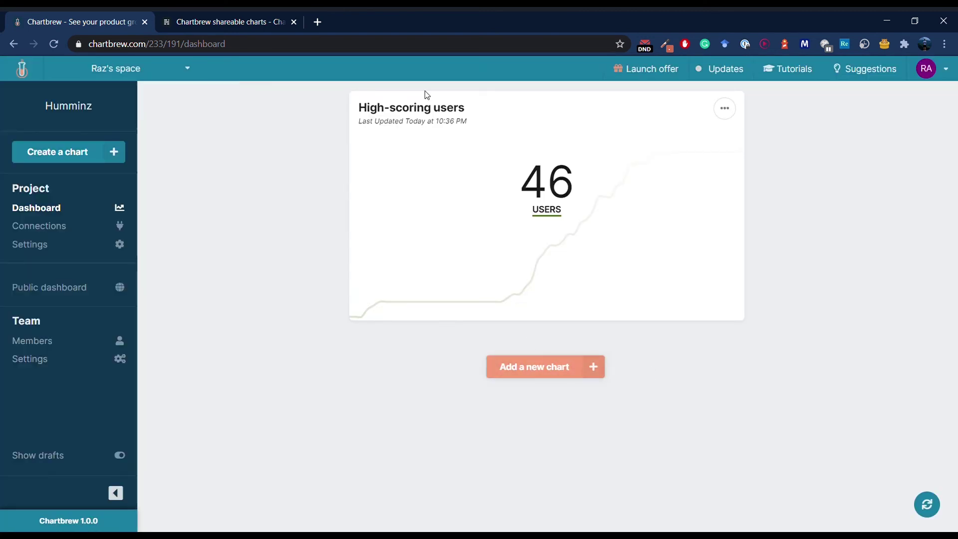
left_click(233, 20)
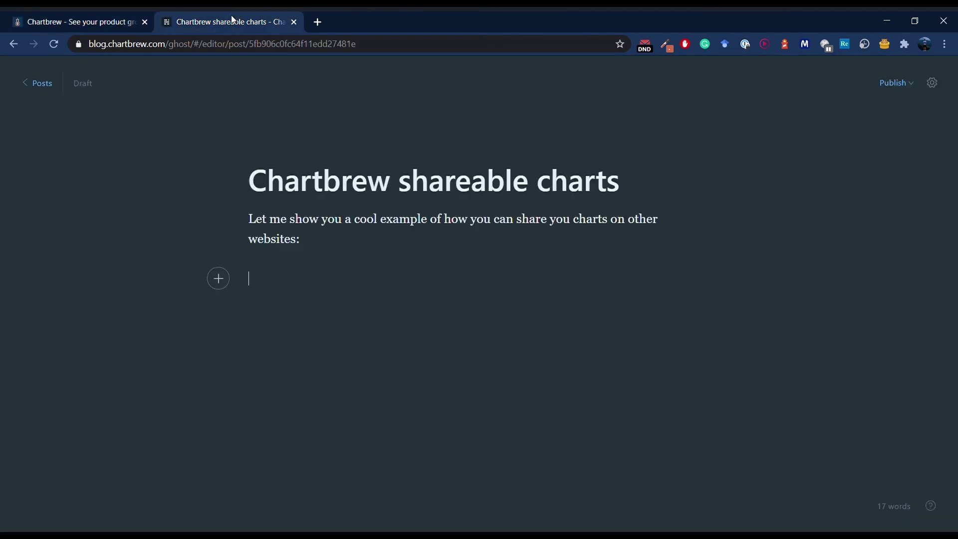
Step: Insert an HTML card with the Chartbrew iframe and preview the post showing the 46-user KPI
left_click(221, 283)
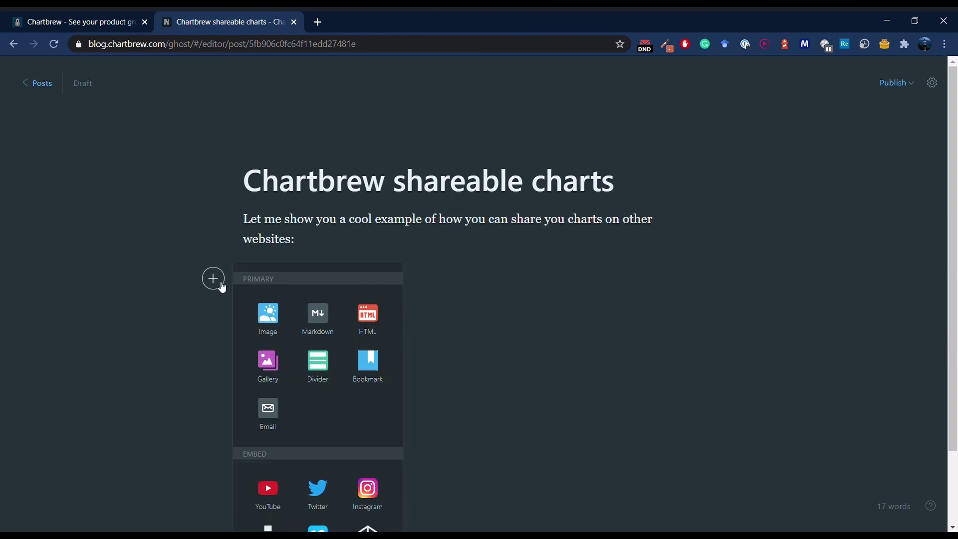
left_click(368, 318)
key("ctrl+v")
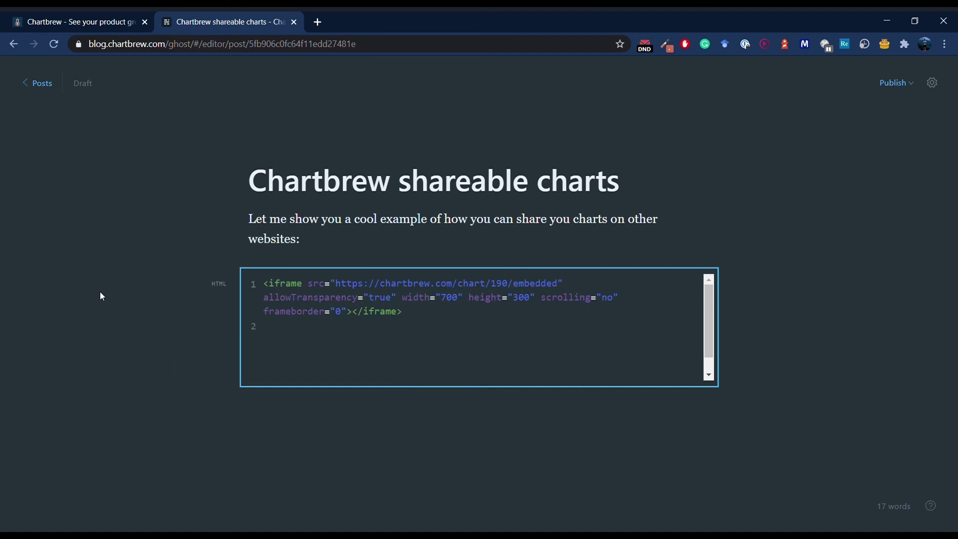
left_click(142, 381)
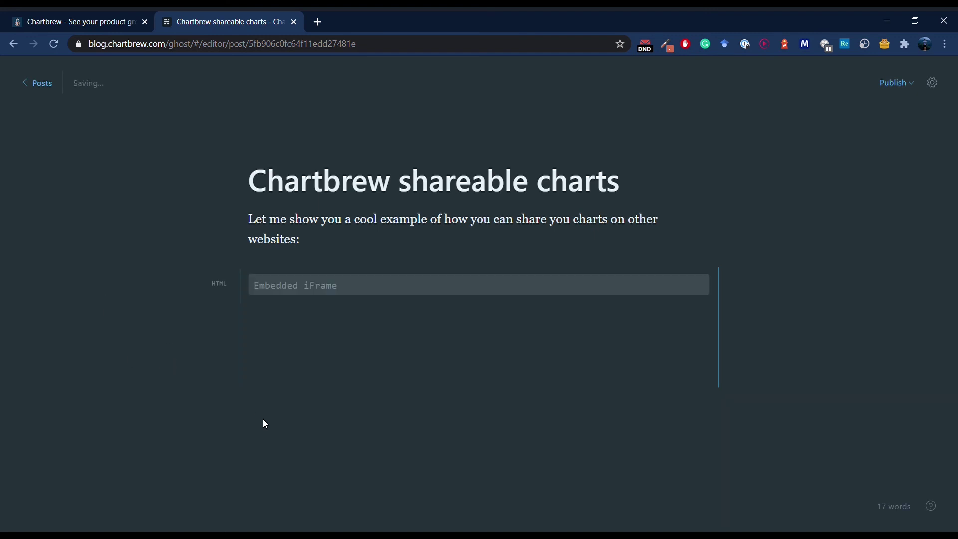
left_click(71, 503)
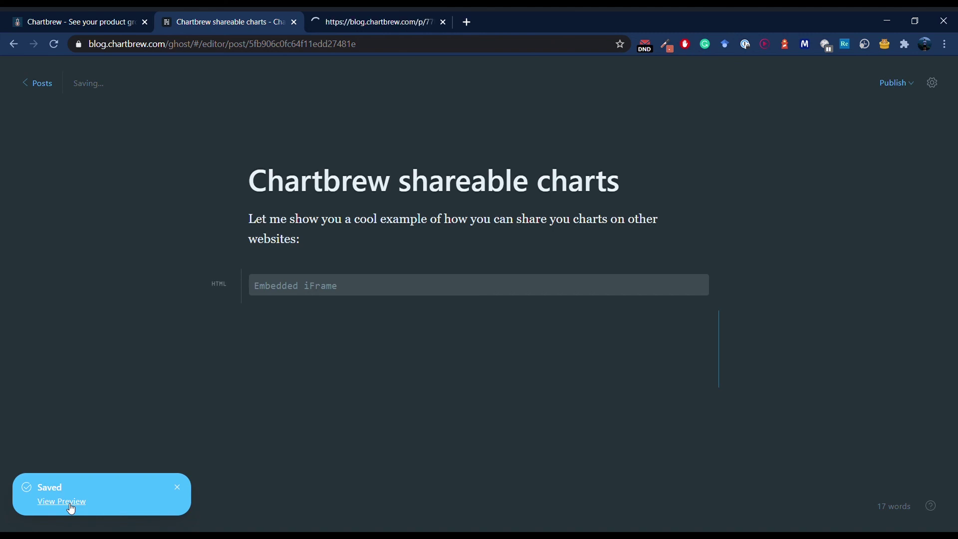
scroll(434, 329, "down", 3)
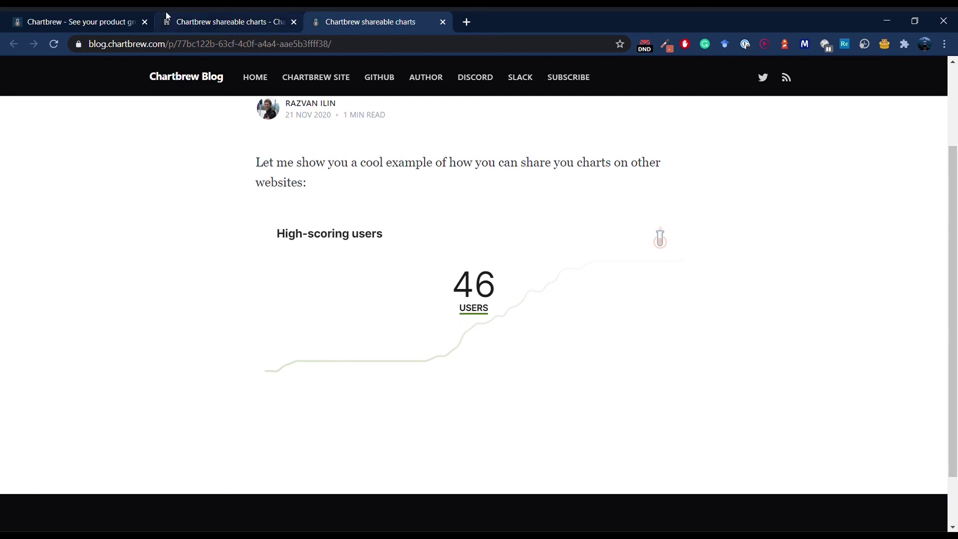
Step: Switch back to the Chartbrew tab showing the public High-scoring users card at 46 users
left_click(80, 22)
mouse_move(561, 285)
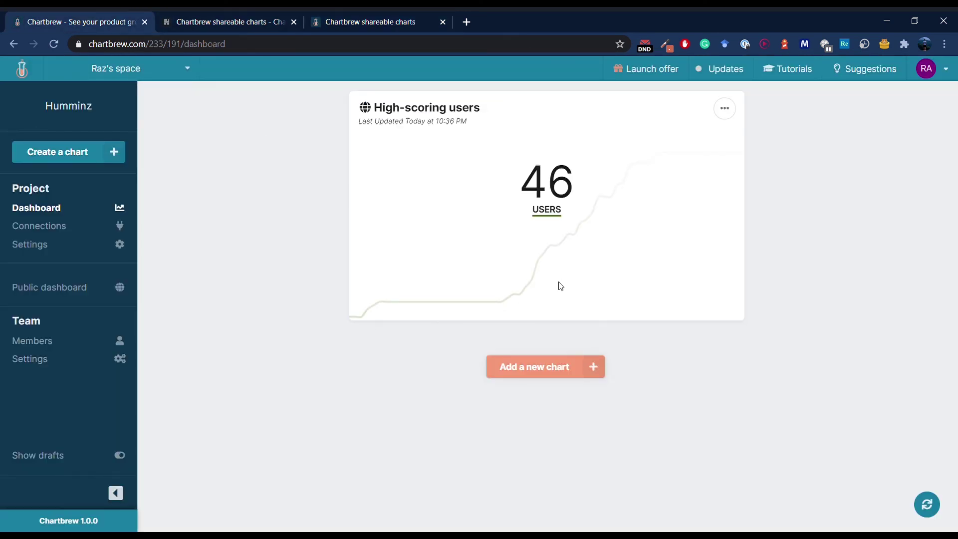